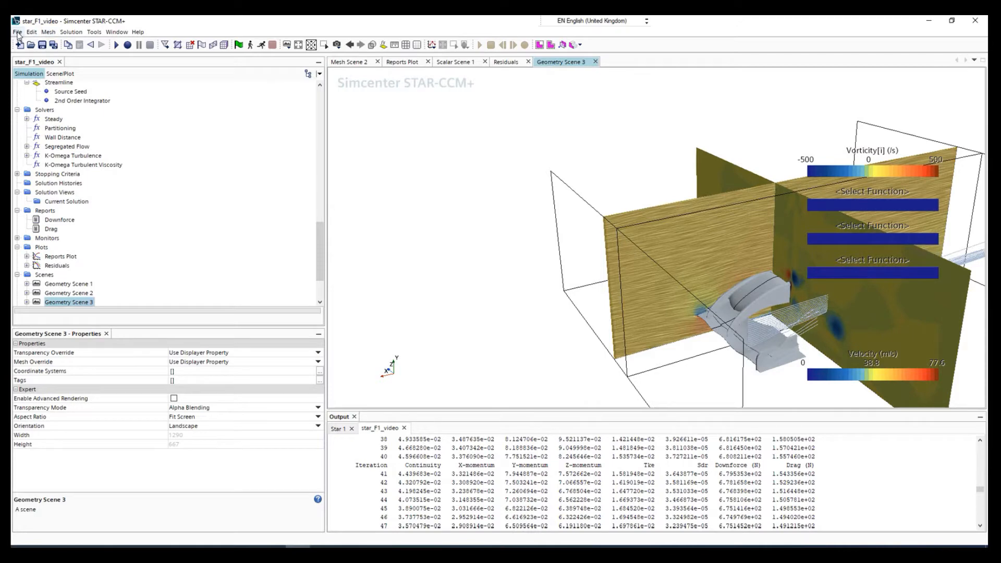
Save the simulation in the Documents folder under the new name star_F1_savedemo as a Simulation Database (*.sim) file
left_click(17, 32)
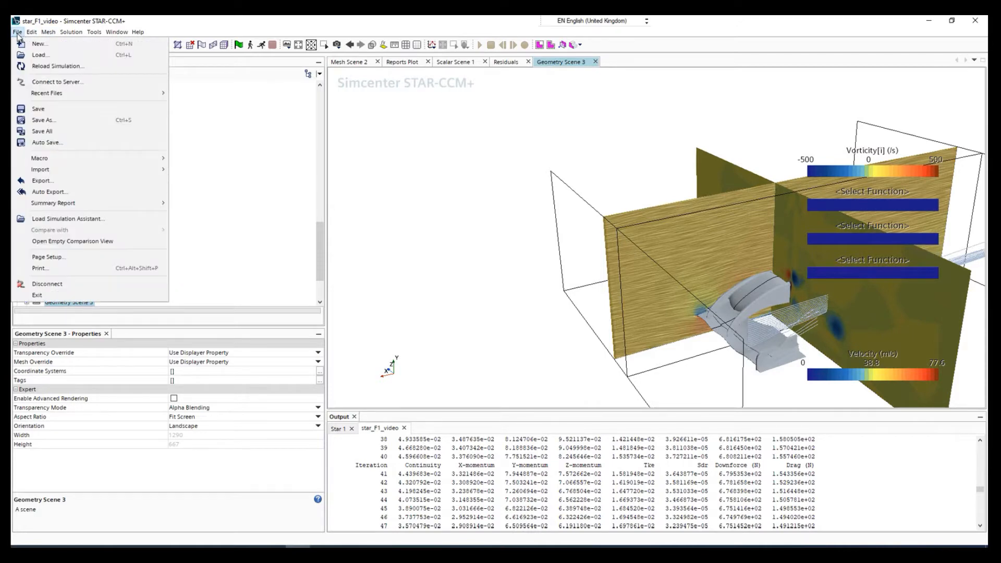
left_click(44, 120)
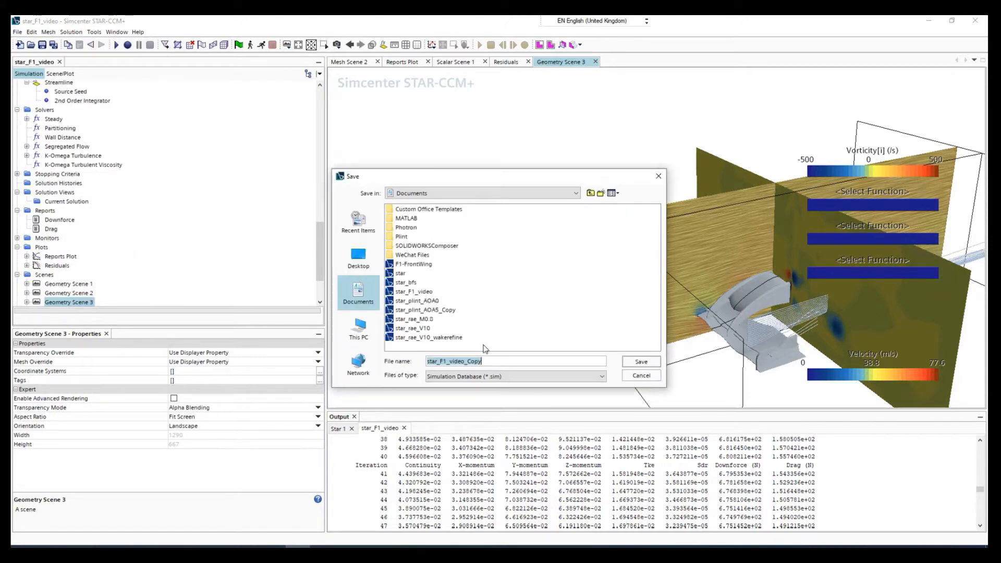
left_click(455, 362)
left_click(510, 364)
key("BackSpace")
key("BackSpace")
key("BackSpace")
key("BackSpace")
key("BackSpace")
key("BackSpace")
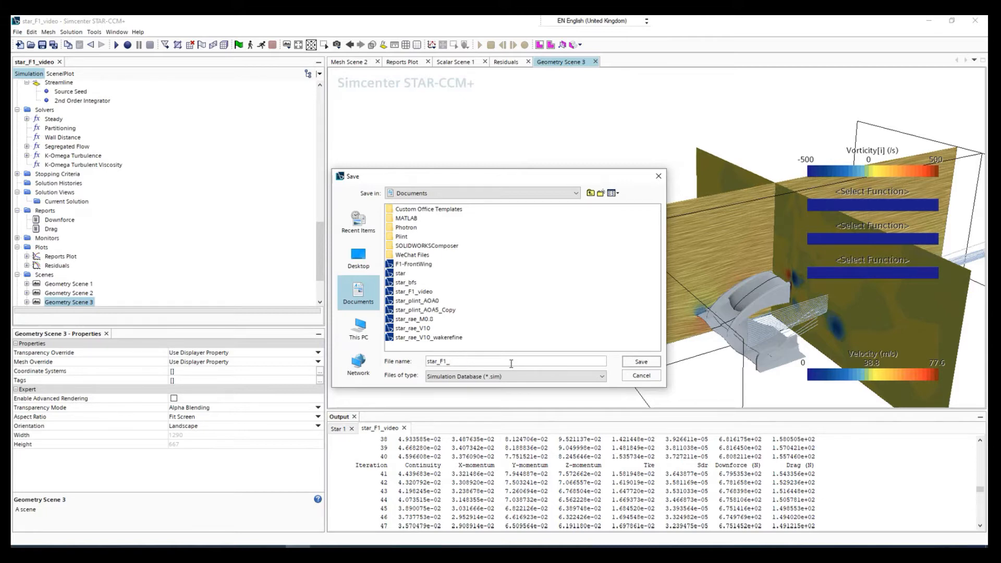
type("savedemo")
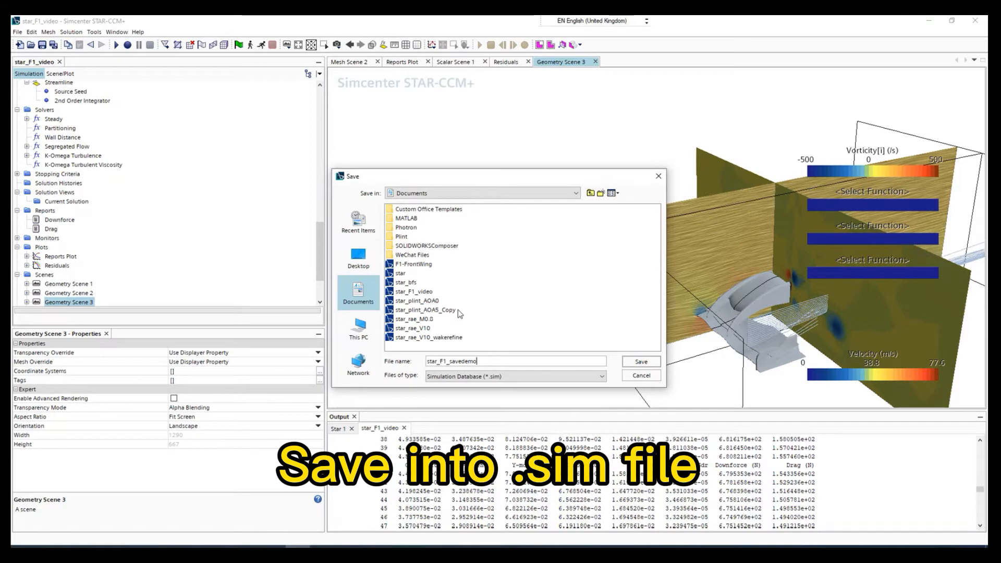
left_click(634, 367)
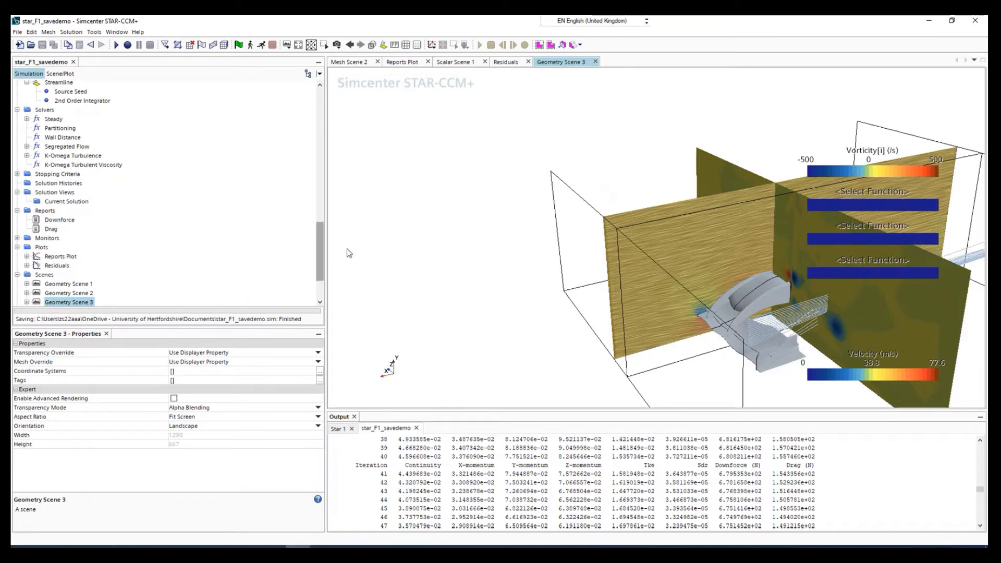
Close the simulation and load star_F1_savedemo from the Documents folder as a serial process with the Power on Demand licence
left_click(72, 62)
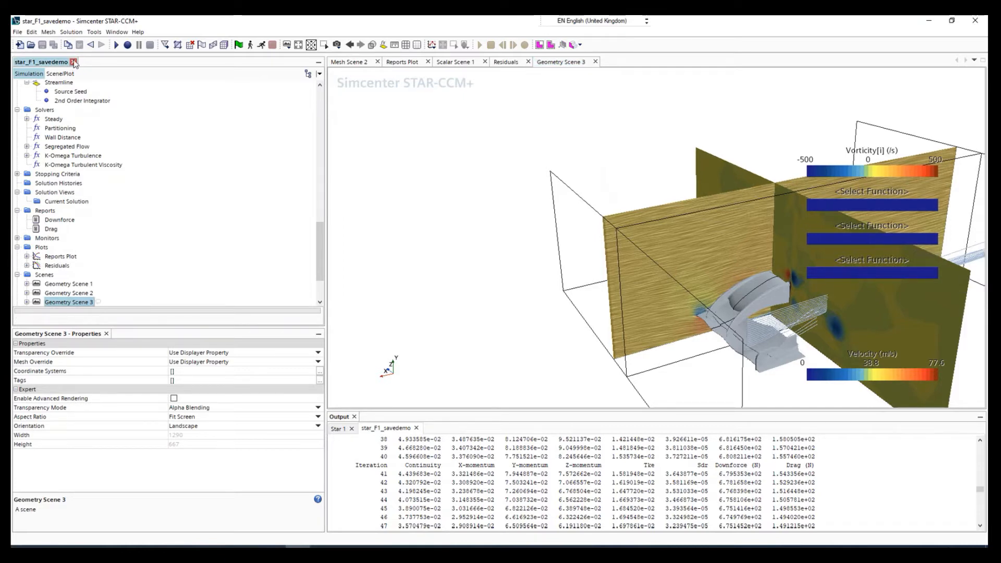
left_click(74, 62)
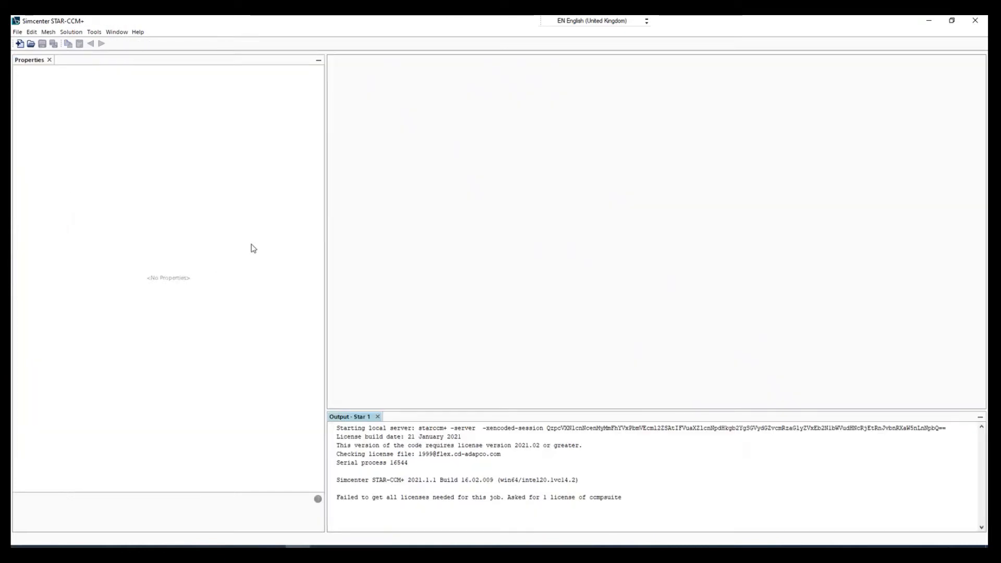
left_click(31, 44)
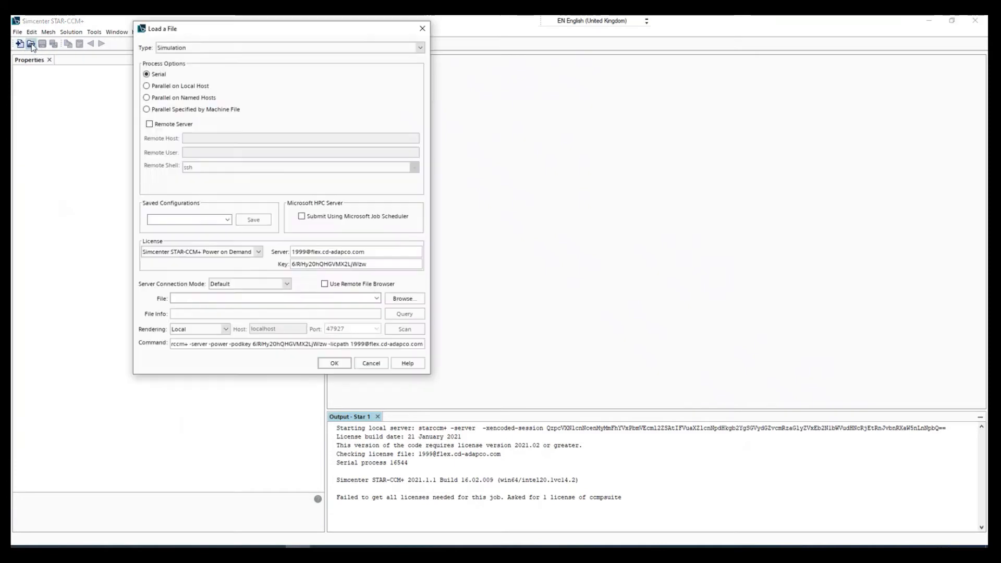
left_click(248, 297)
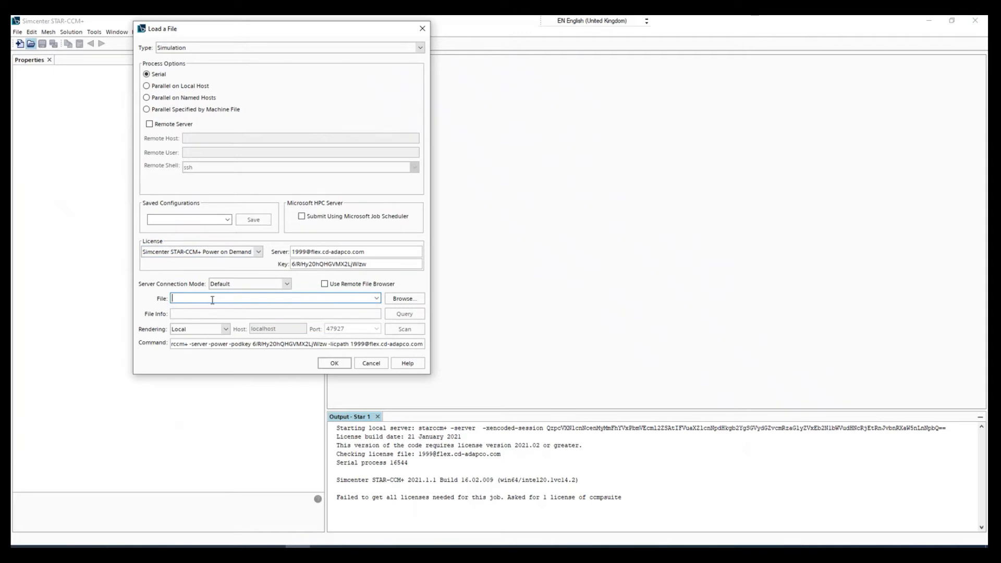
left_click(405, 298)
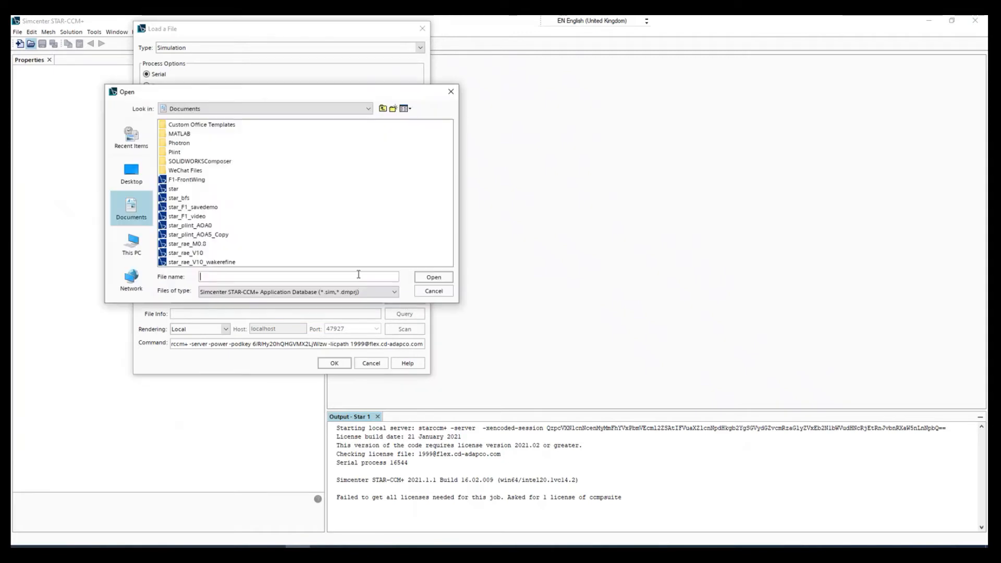
left_click(204, 207)
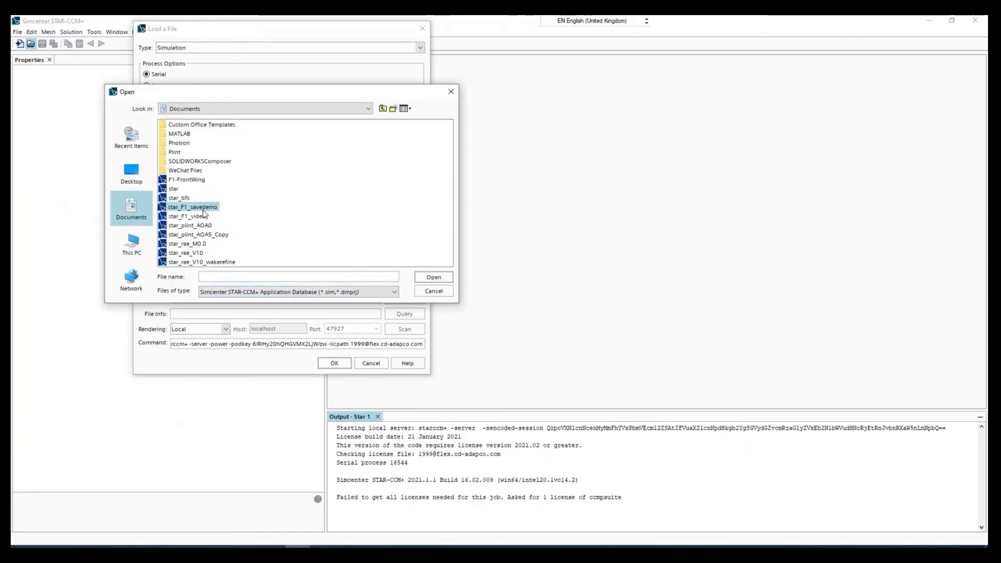
left_click(431, 280)
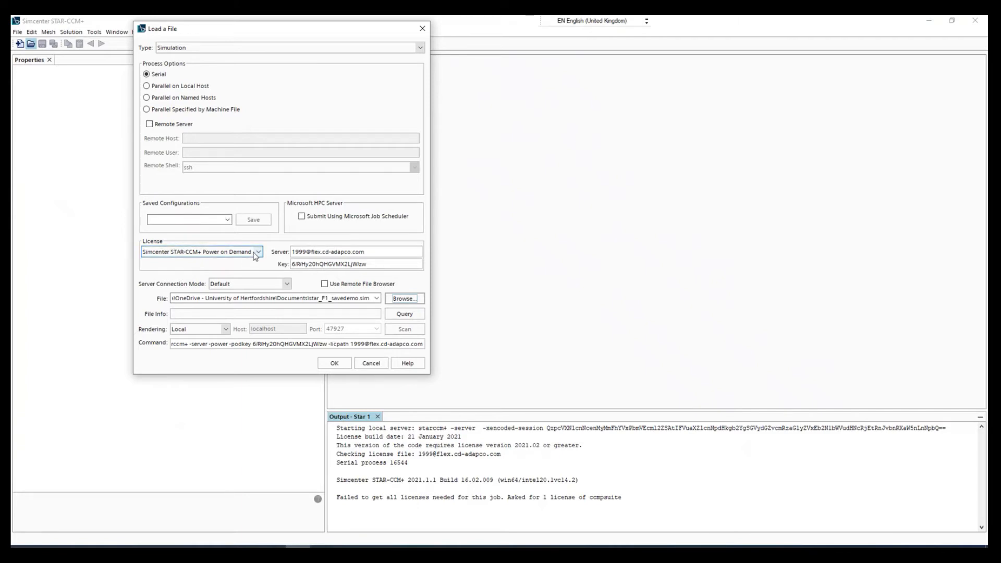
left_click(233, 251)
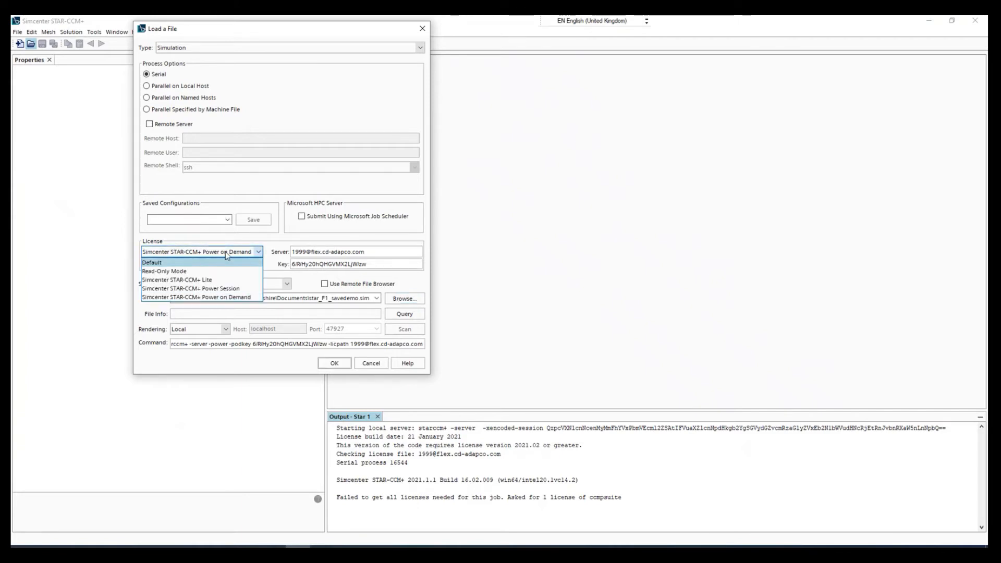
left_click(269, 244)
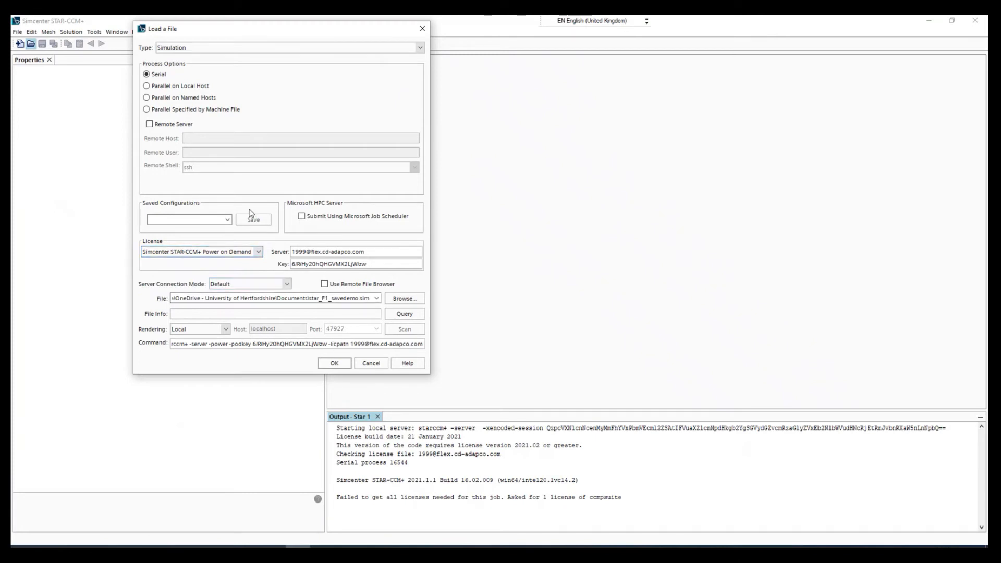
left_click(336, 362)
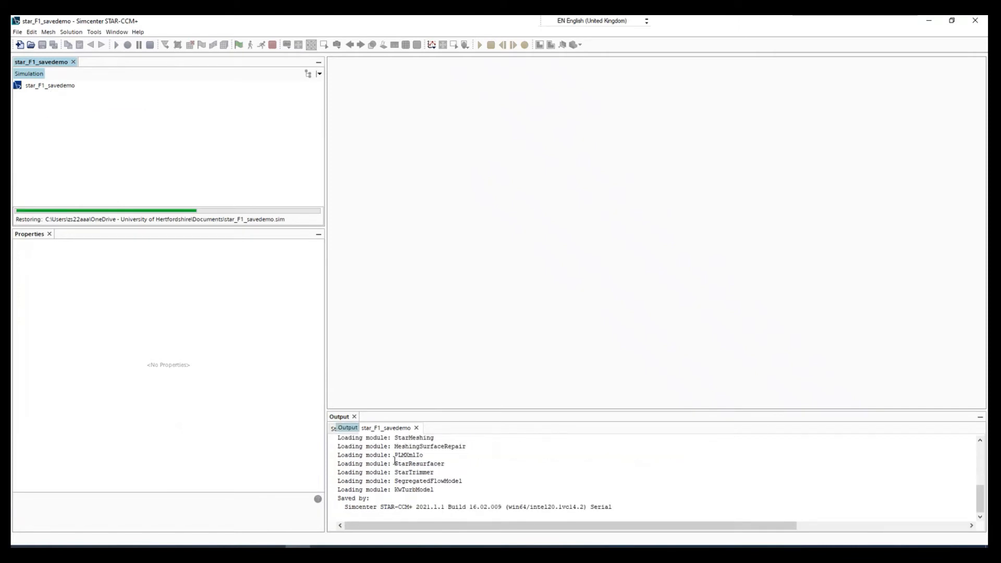
Enlarge the simulation tree area and inspect the properties of Region and Region 1
scroll(55, 144, "down", 2)
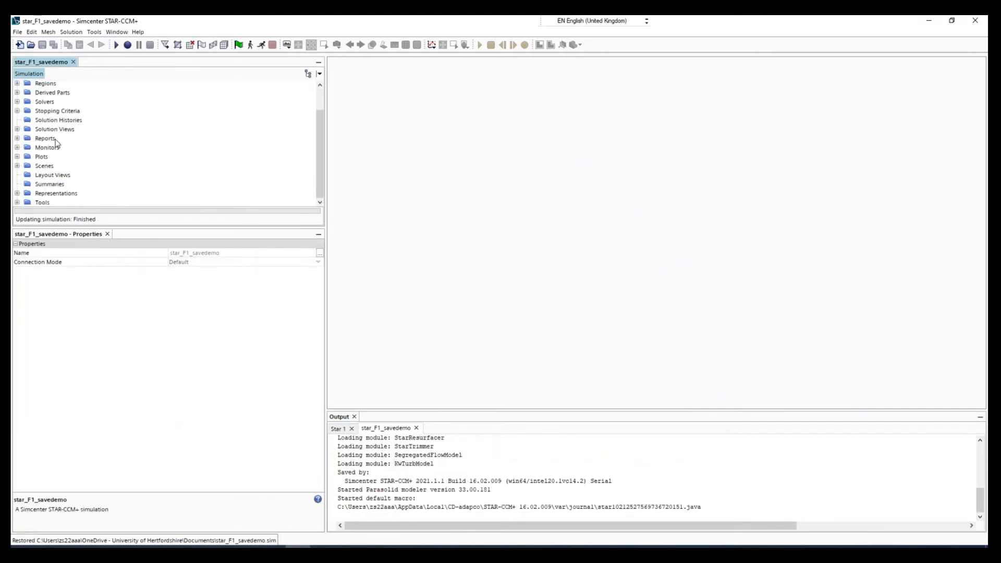
scroll(49, 156, "up", 2)
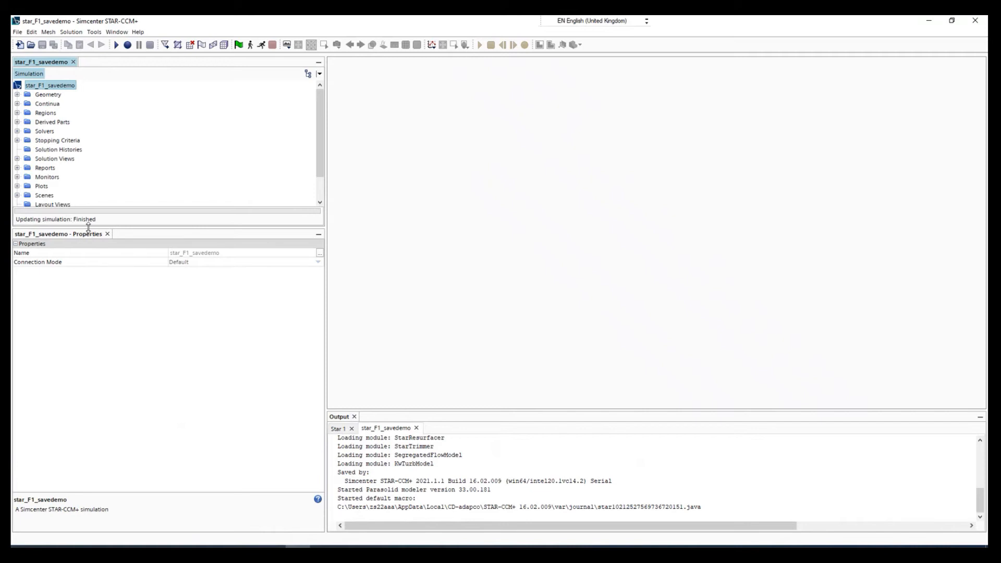
left_click_drag(88, 228, 88, 380)
left_click(17, 112)
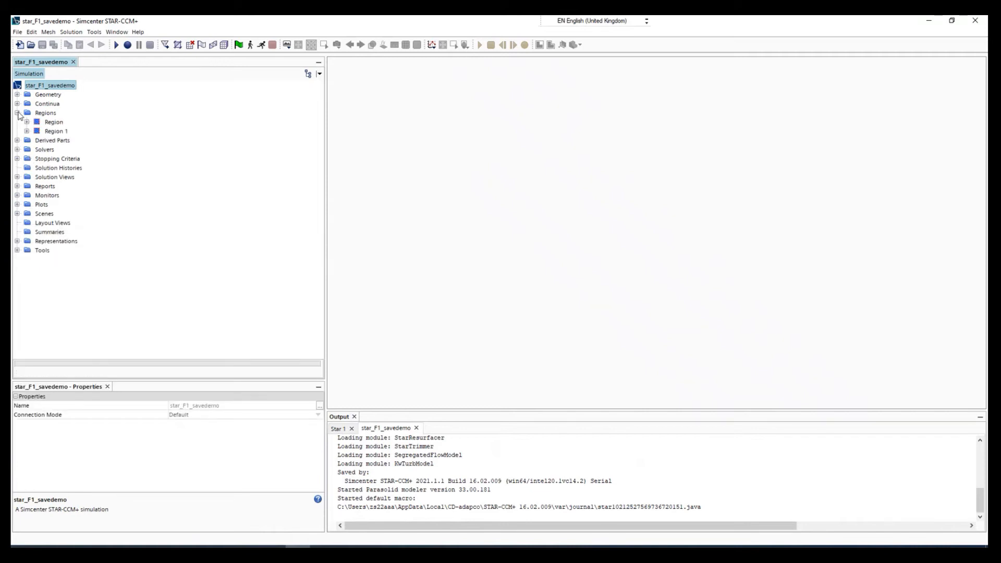
left_click(35, 123)
left_click(37, 132)
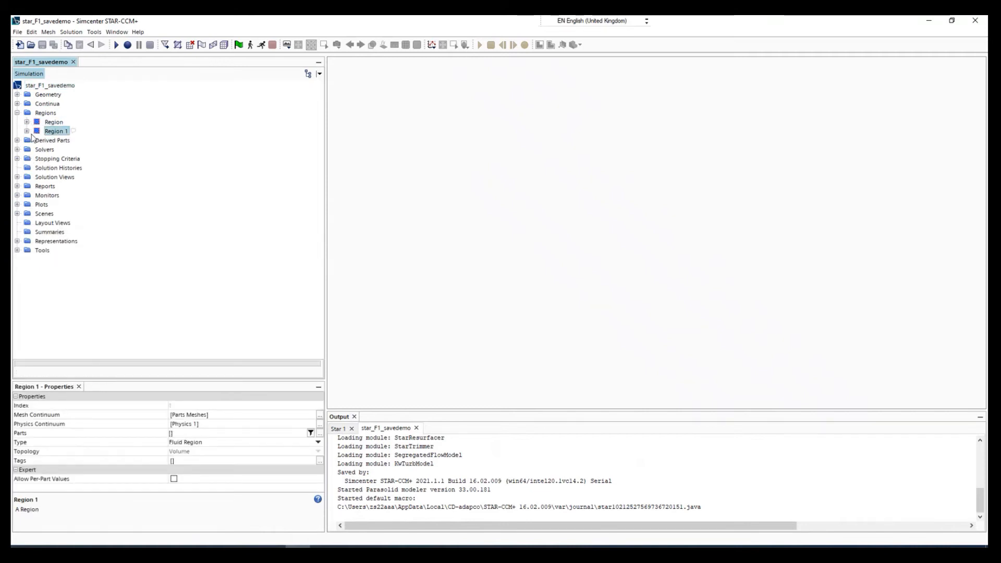
Review the stopping criteria, solution histories and monitors, and inspect the Downforce and Drag reports
left_click(36, 159)
left_click(41, 167)
left_click(44, 187)
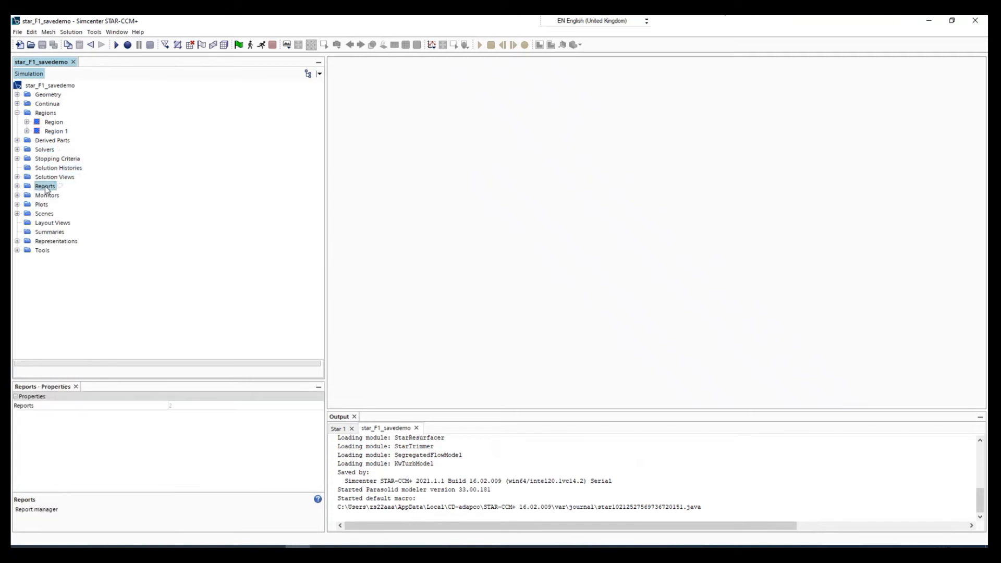
left_click(45, 196)
left_click(18, 187)
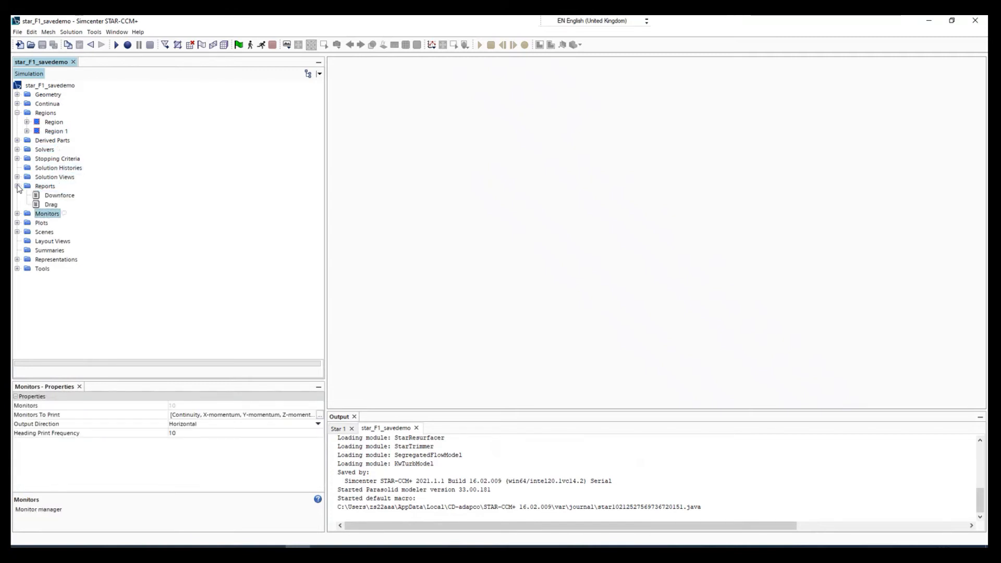
left_click(57, 196)
left_click(52, 204)
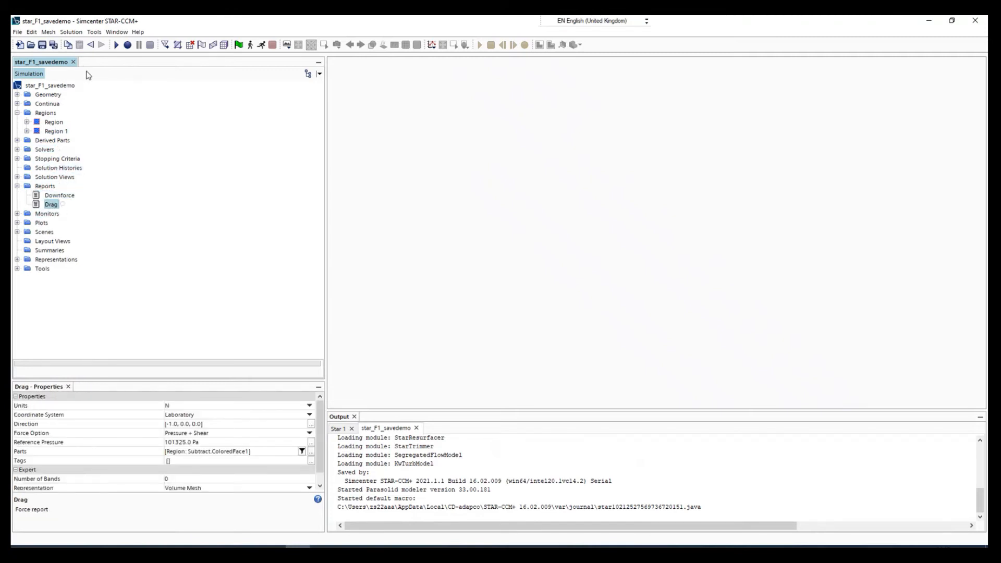
Create a new geometry scene showing the flow domain
left_click(286, 45)
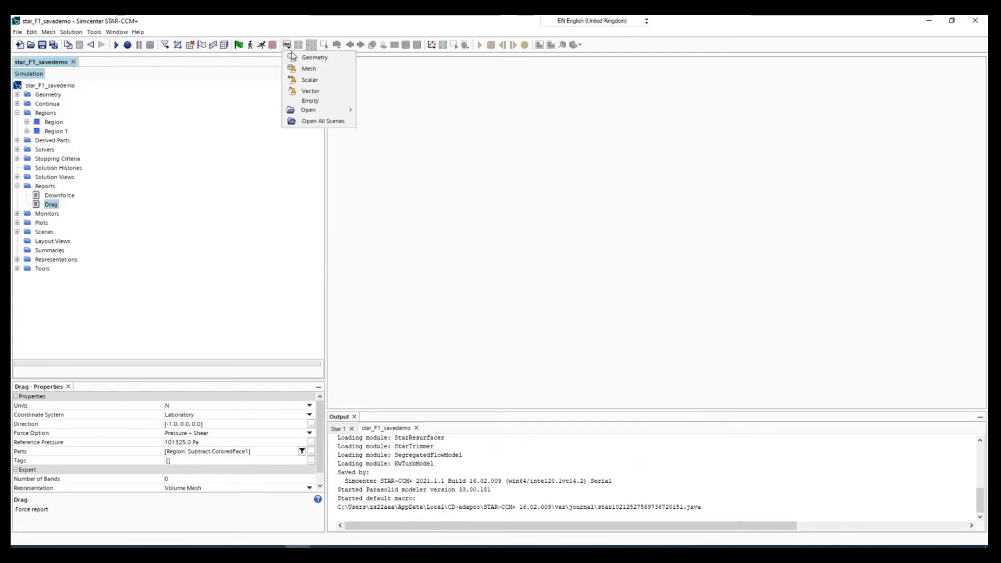
left_click(313, 68)
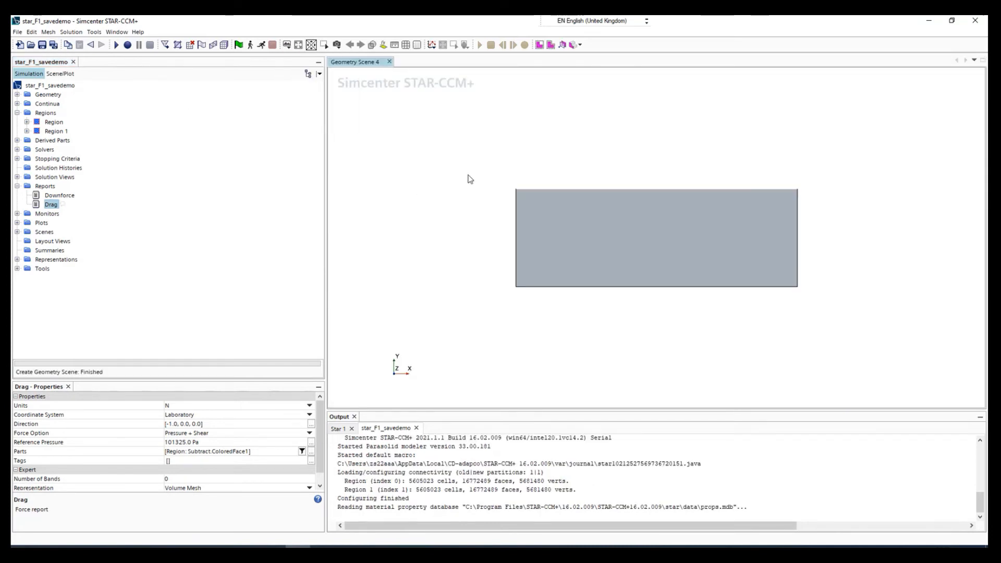
left_click_drag(470, 179, 616, 237)
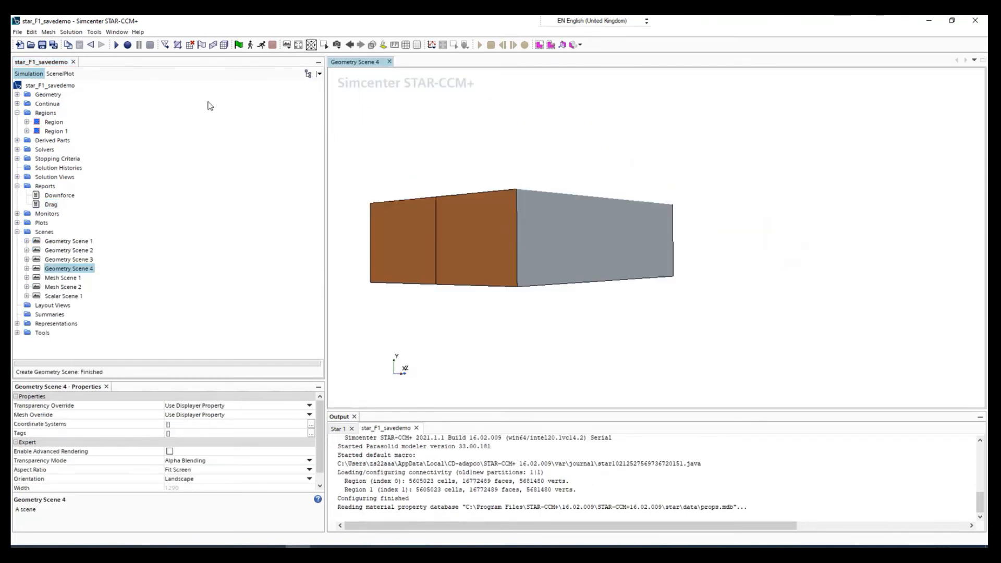
Hide the Outline 1 displayer in the new geometry scene
left_click(60, 74)
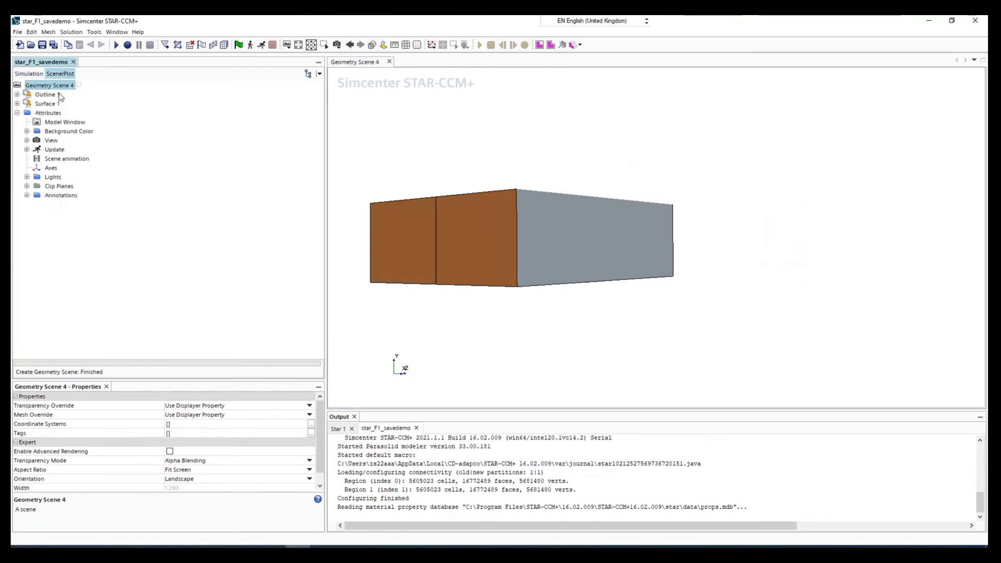
left_click(17, 94)
left_click(16, 141)
left_click(58, 122)
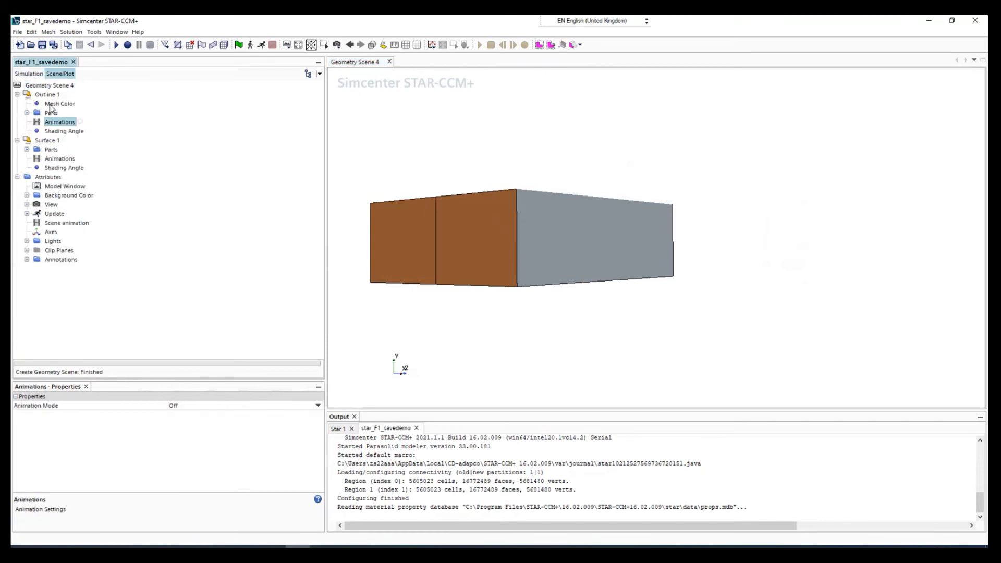
left_click(45, 94)
Hide the Exterior, Floor, Inlet, Outlet and SymmetryPlane parts of Region in the Surface 1 displayer
left_click(17, 141)
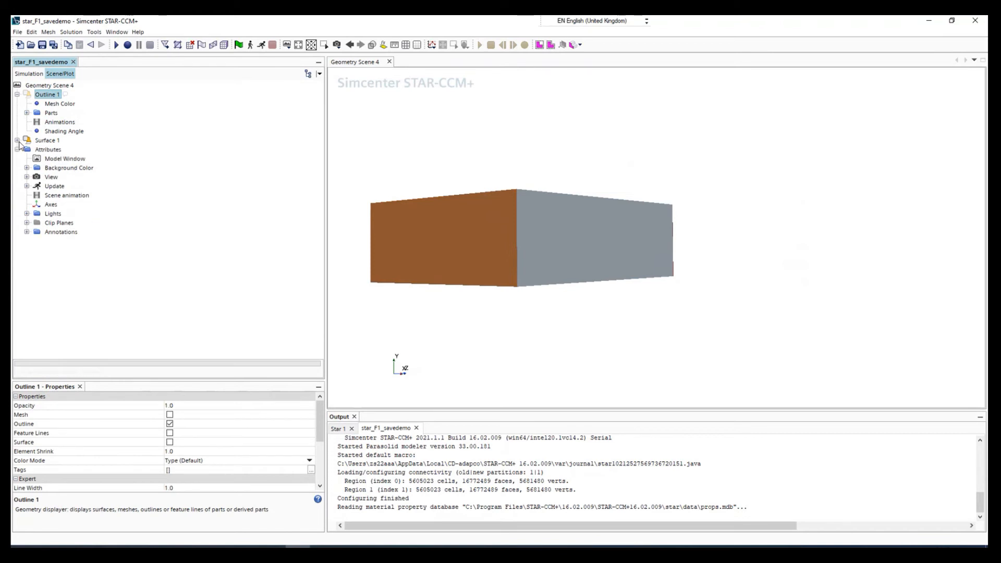
left_click(16, 140)
left_click(27, 150)
left_click(59, 159)
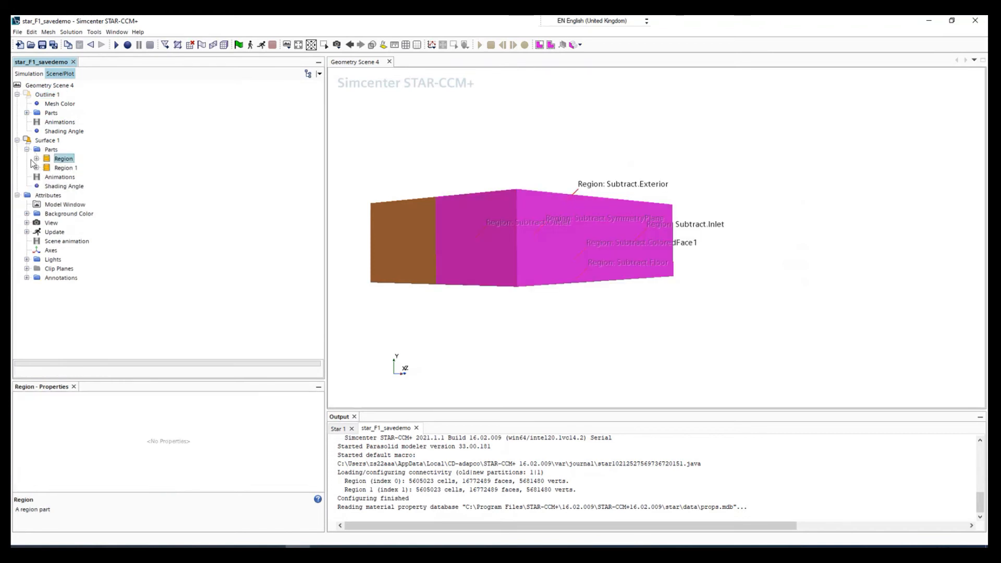
left_click(37, 158)
left_click(83, 178)
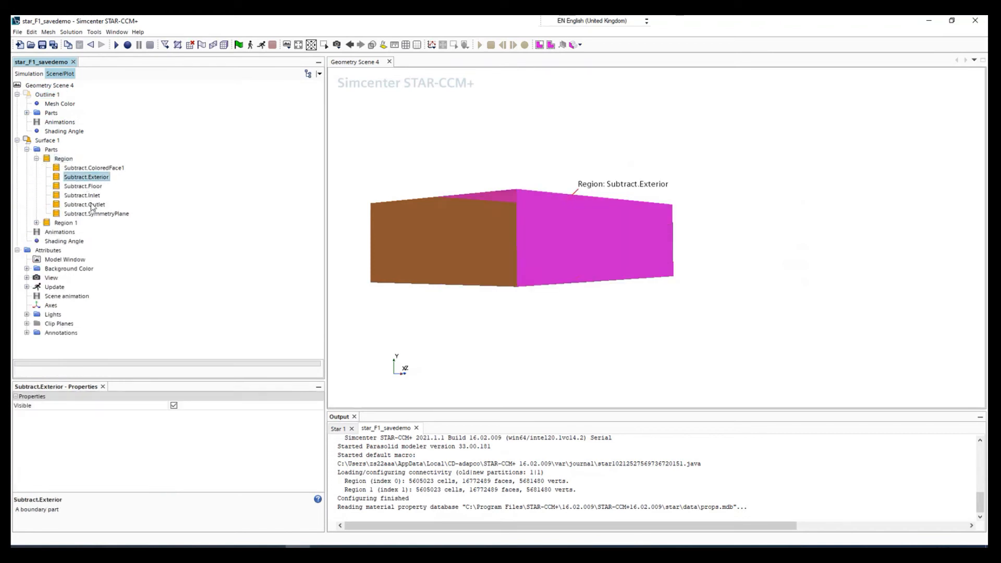
left_click(91, 212, "shift")
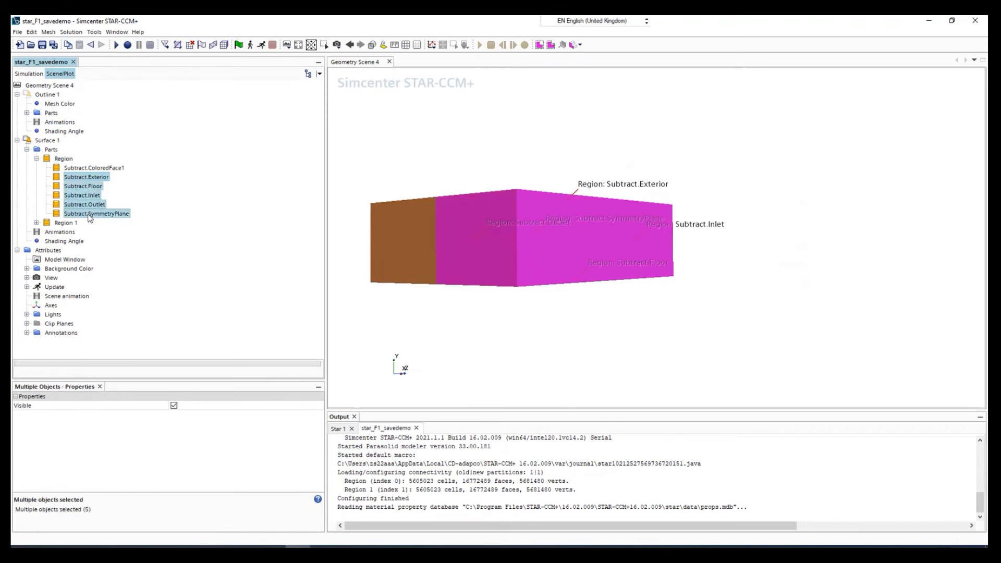
right_click(90, 214)
left_click(119, 233)
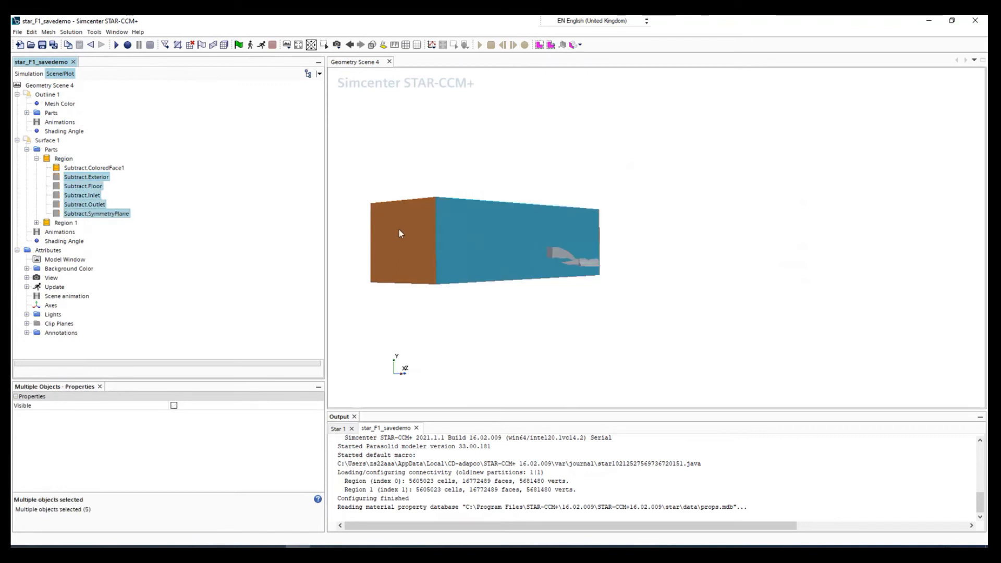
left_click_drag(399, 230, 704, 256)
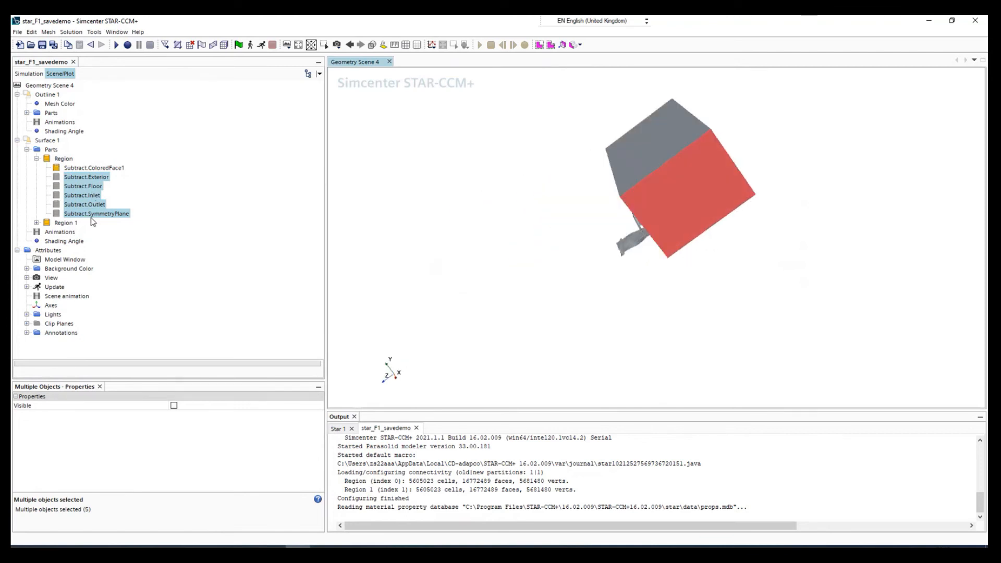
Open the saved Geometry Scenes 1, 2 and 3 and examine the flow results around the wing in Geometry Scene 3
left_click(28, 74)
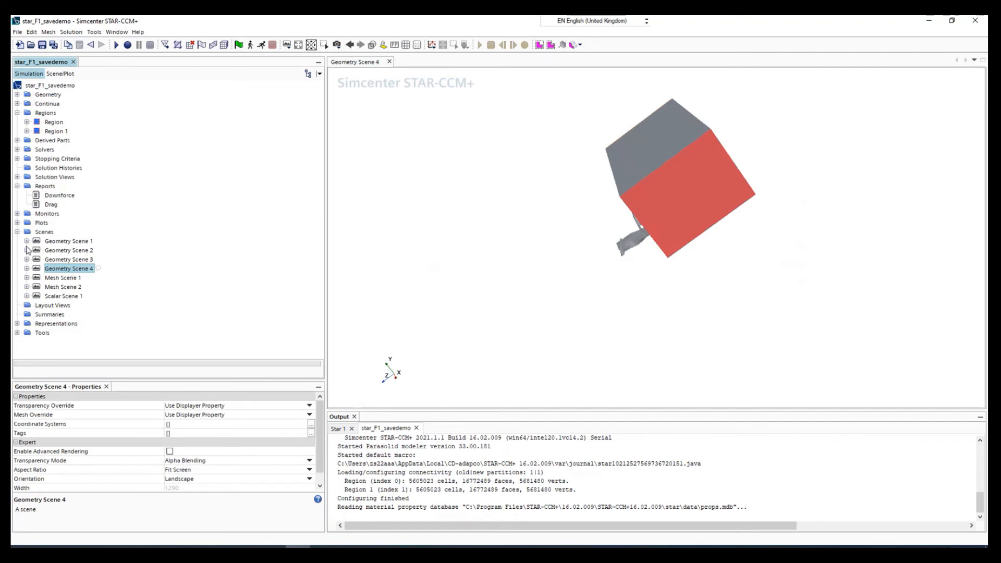
double_click(72, 245)
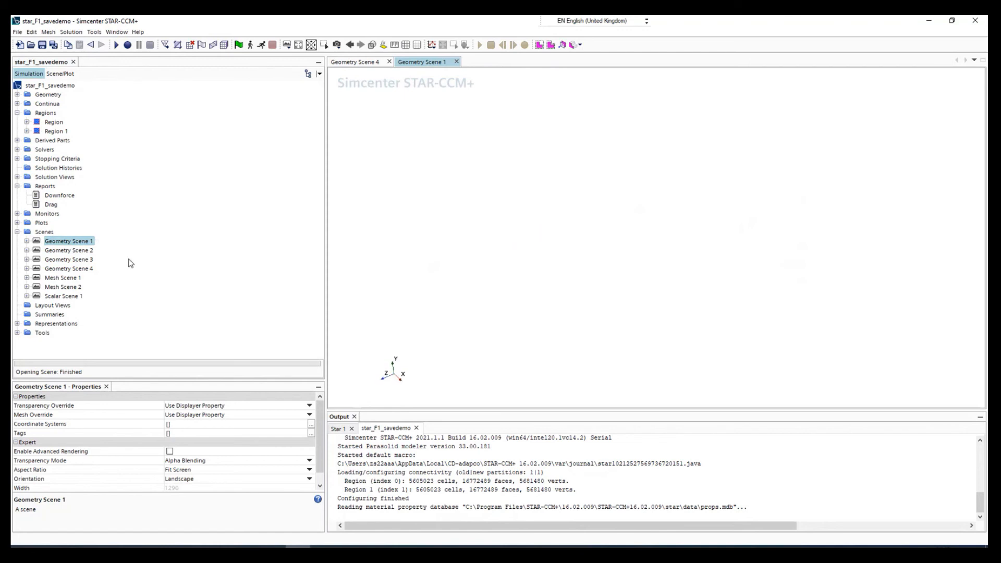
double_click(70, 251)
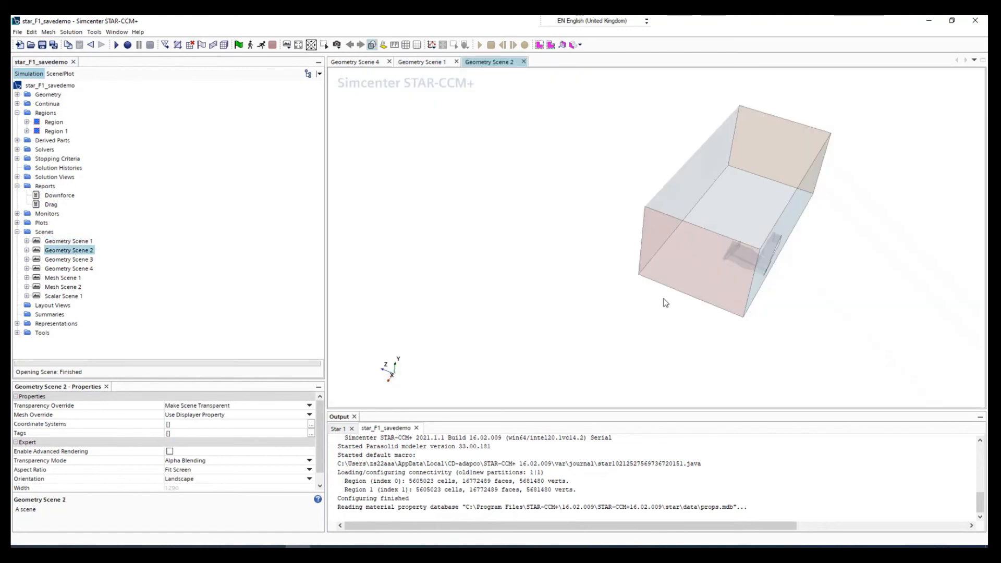
double_click(71, 259)
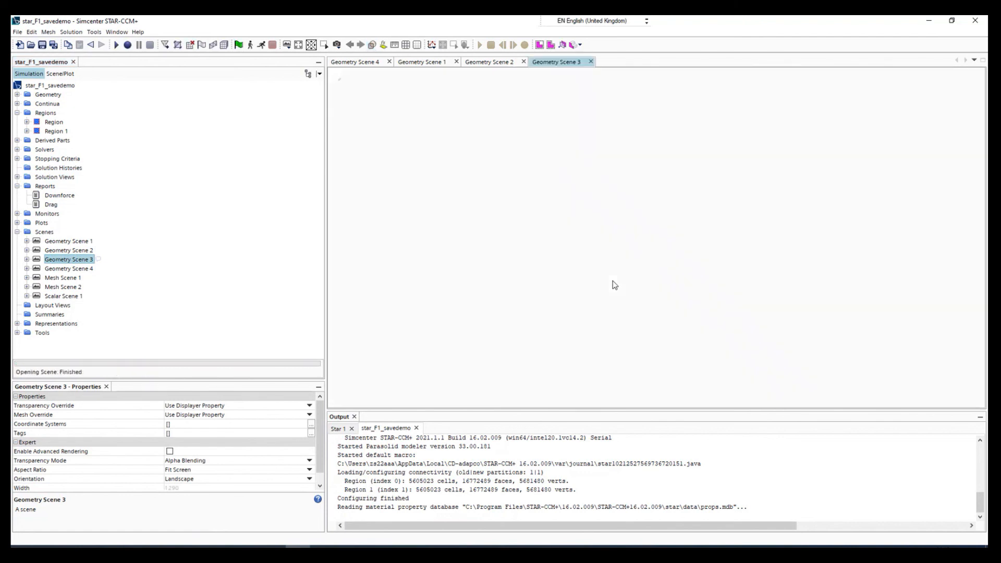
left_click_drag(599, 269, 668, 302)
scroll(585, 280, "down", 2)
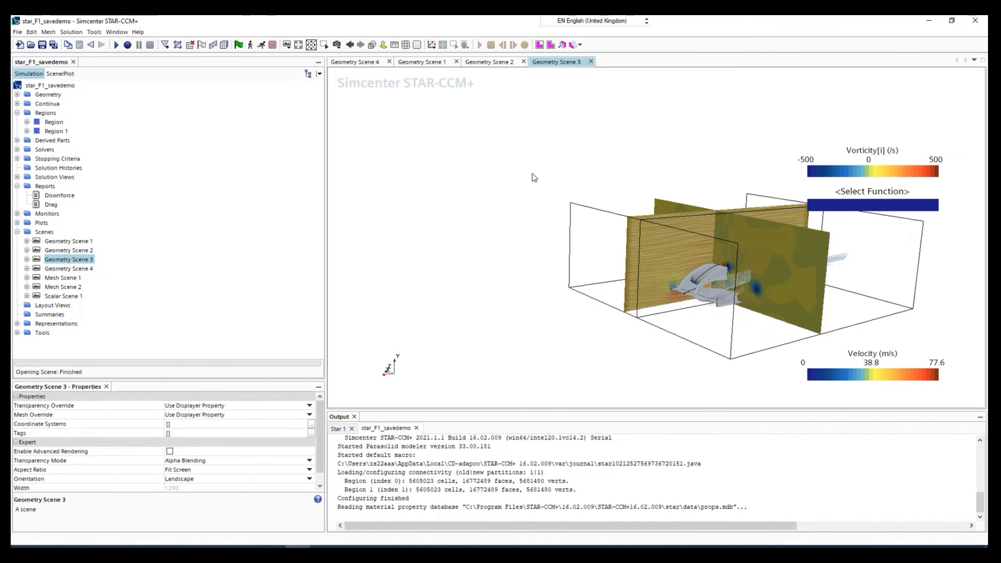
left_click_drag(532, 174, 521, 195)
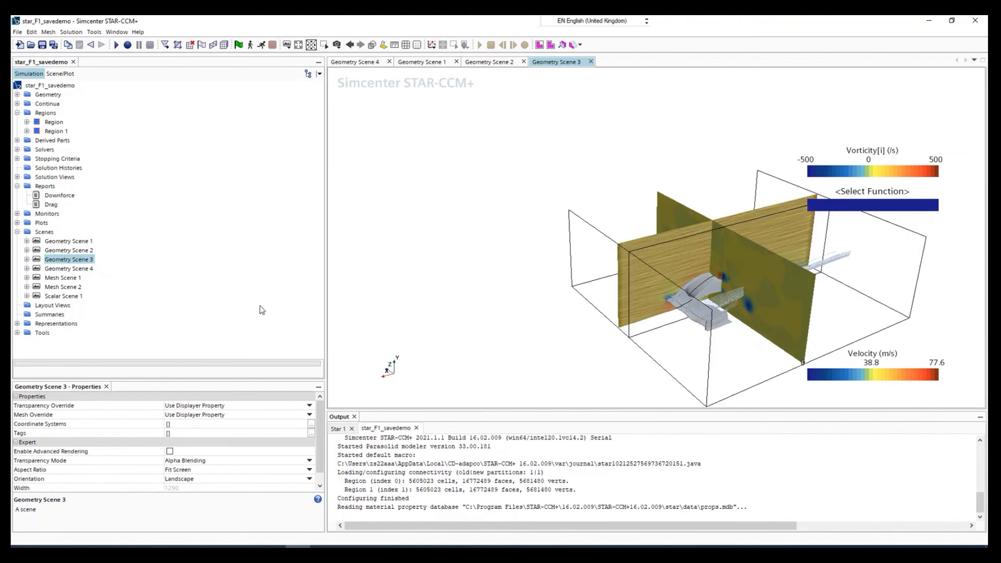